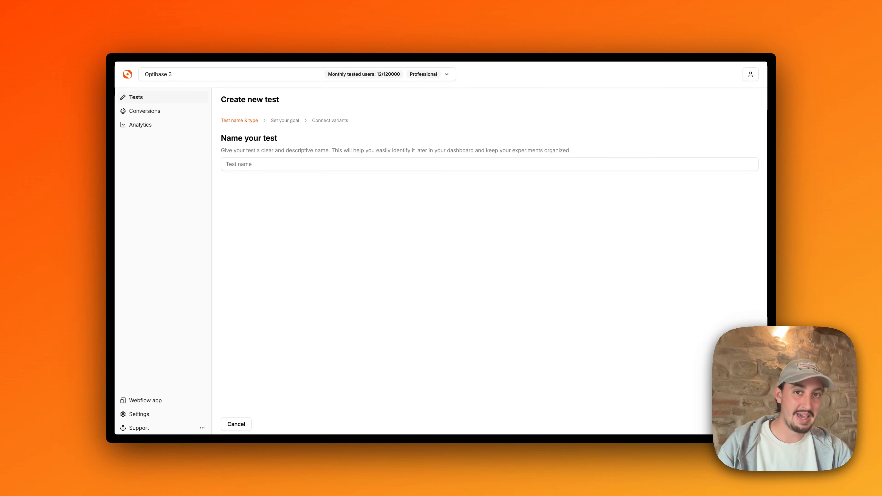
Step: Name the new test "Btn Test" as an A/B test and continue to the goal stage
{"action": "left_click", "coordinate": [299, 170]}
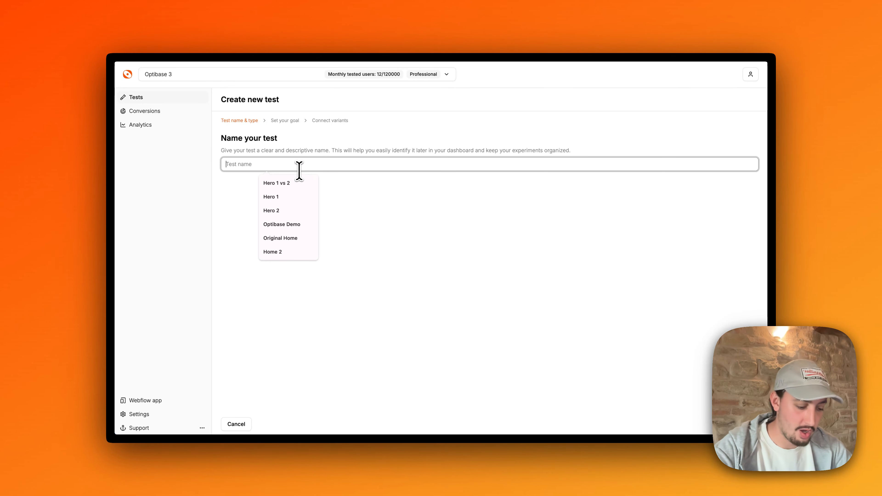
{"action": "type", "text": "Btn Test"}
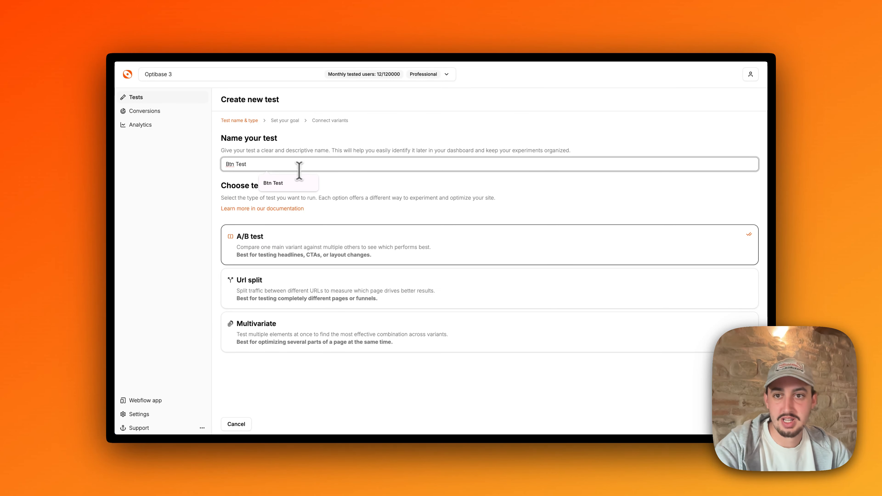
{"action": "left_click", "coordinate": [358, 149]}
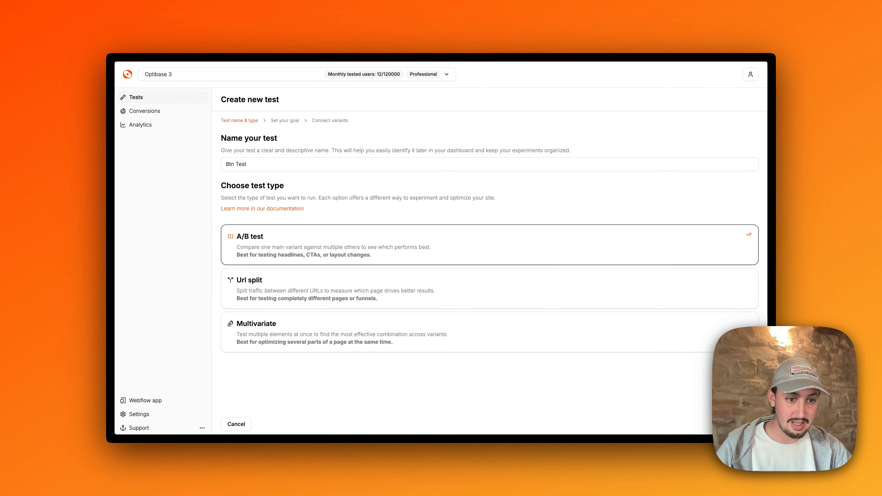
{"action": "left_click", "coordinate": [743, 424]}
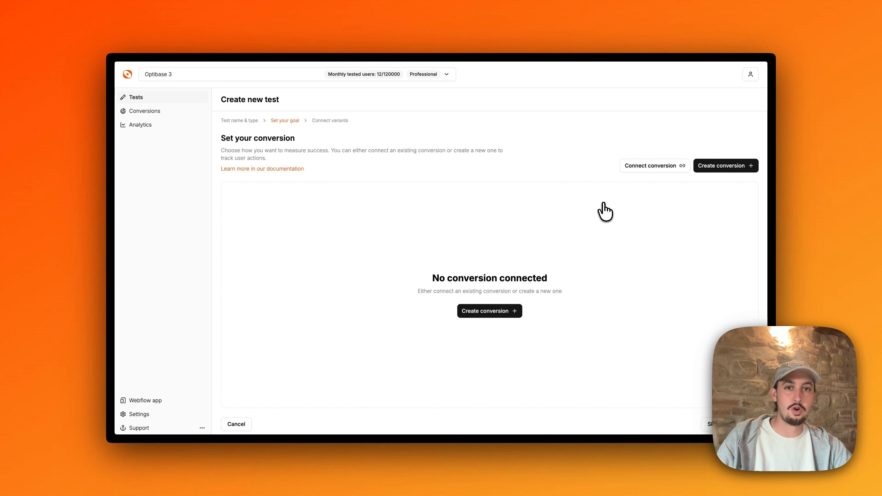
Step: Start creating a new conversion and name it Btn
{"action": "left_click", "coordinate": [710, 167]}
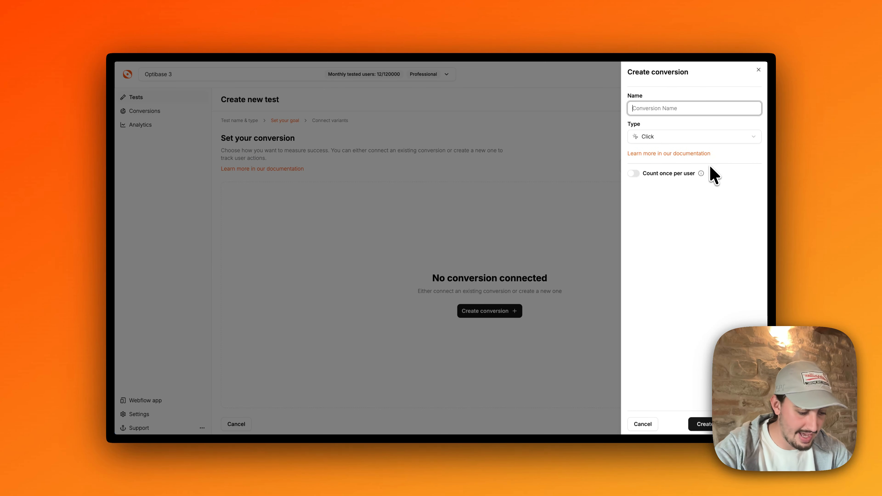
{"action": "type", "text": "Btn ="}
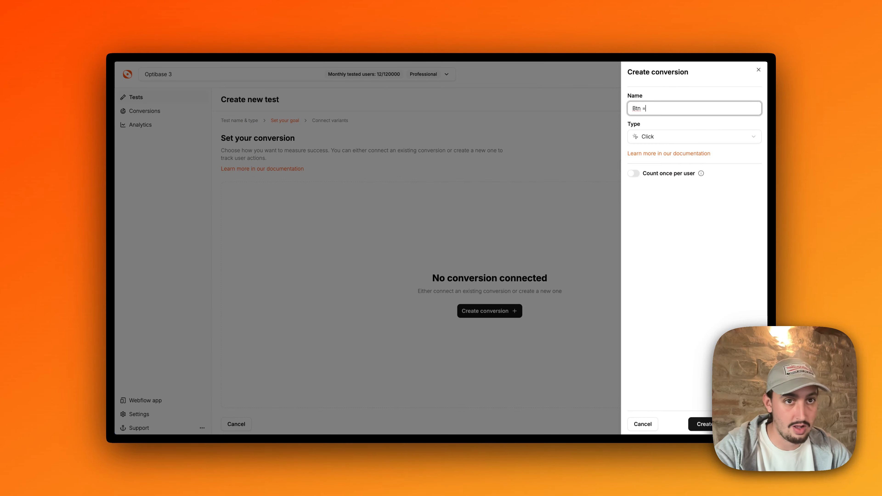
{"action": "key", "text": "BackSpace"}
{"action": "key", "text": "BackSpace"}
{"action": "left_click", "coordinate": [690, 280]}
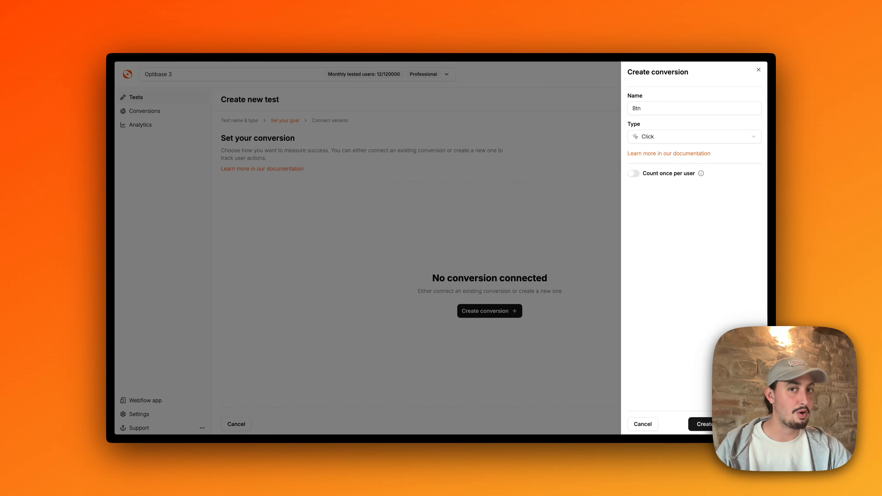
Step: Keep the conversion type as Click, turn on Count once per user, and create the conversion
{"action": "left_click", "coordinate": [651, 137]}
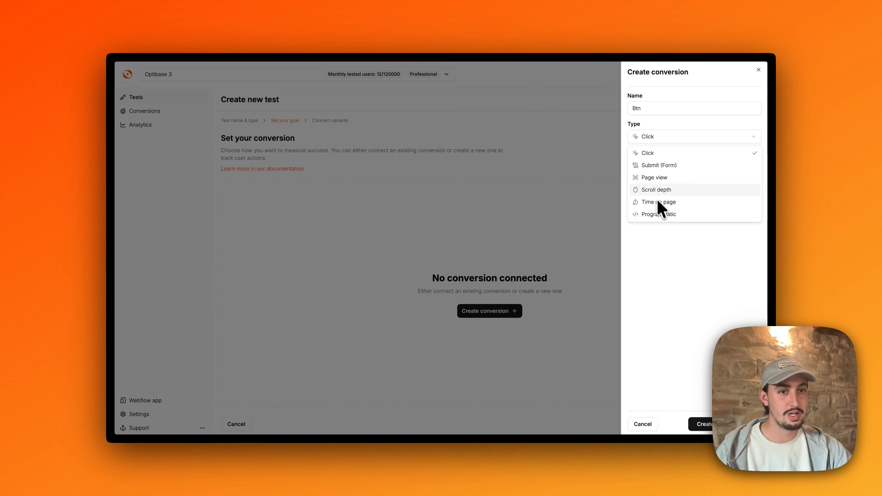
{"action": "left_click", "coordinate": [657, 156]}
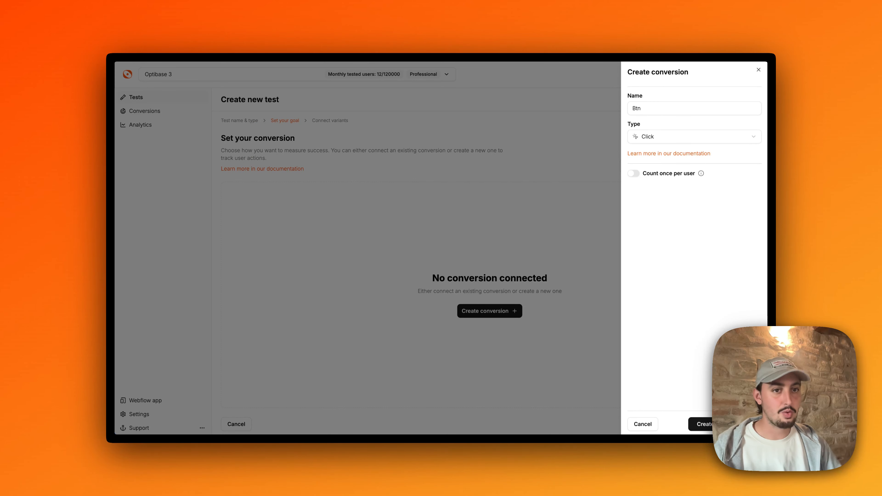
{"action": "left_click", "coordinate": [633, 174]}
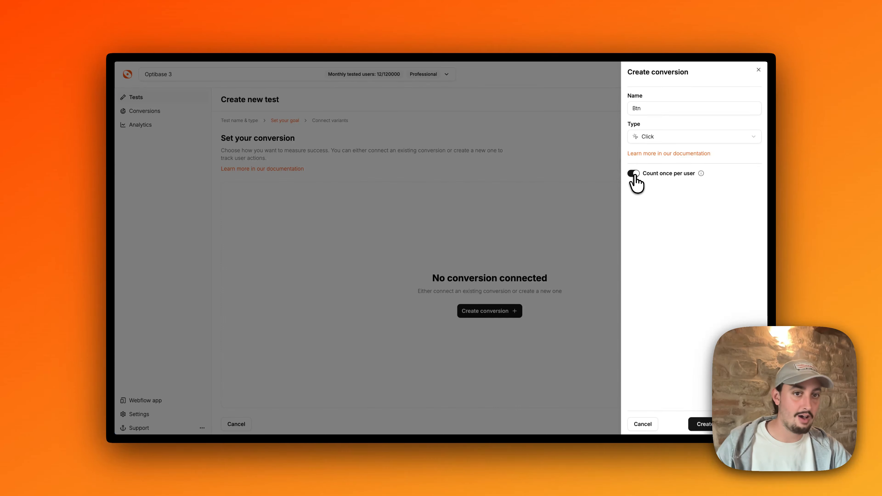
{"action": "left_click", "coordinate": [702, 424]}
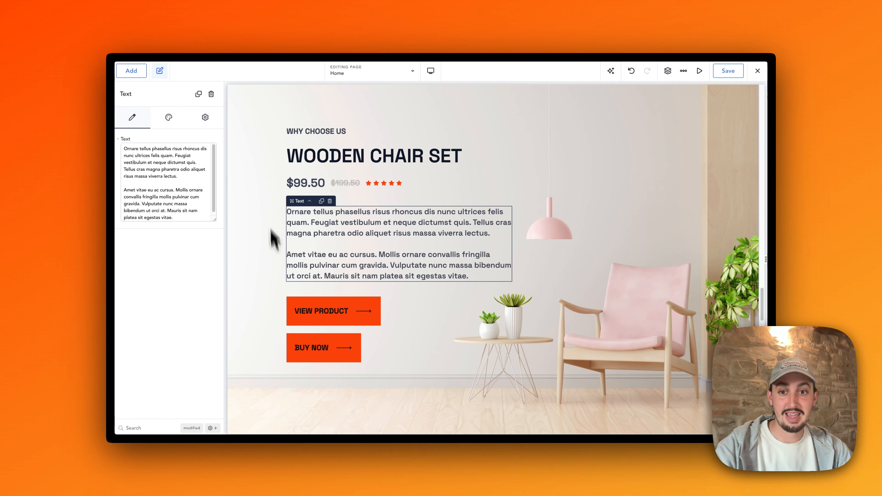
Step: In the page builder, add a data-optibase-conversion-id attribute to the View Product button's advanced settings
{"action": "left_click", "coordinate": [305, 321]}
{"action": "left_click", "coordinate": [205, 117]}
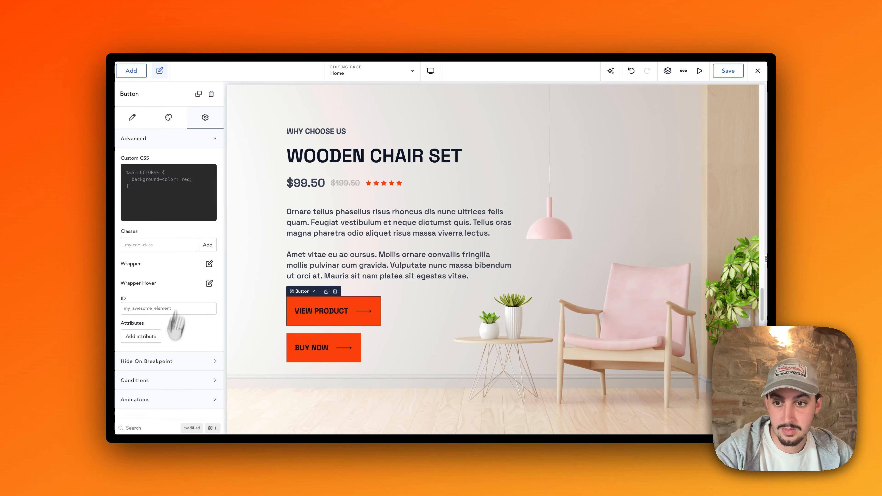
{"action": "left_click", "coordinate": [144, 335]}
{"action": "left_click", "coordinate": [148, 363]}
{"action": "type", "text": "data-optibase-conversion-id"}
{"action": "double_click", "coordinate": [139, 362]}
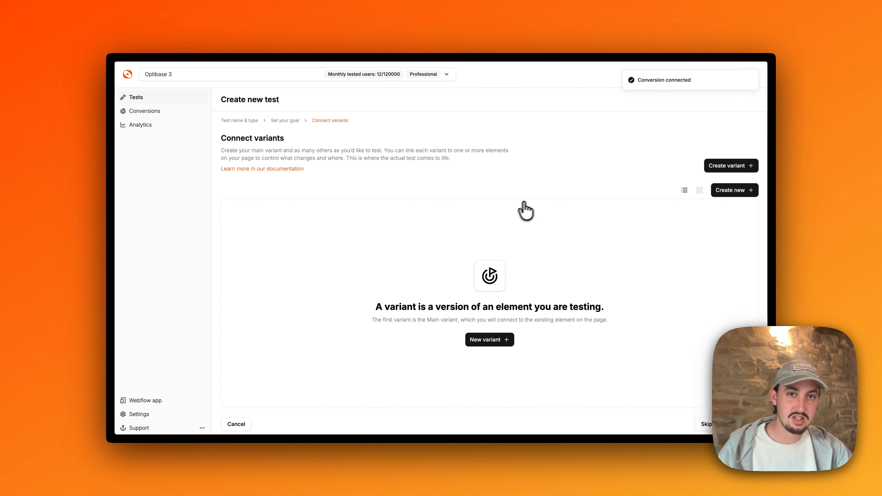
Step: Create the first variant, picking the suggested name Btn 1
{"action": "left_click", "coordinate": [725, 166]}
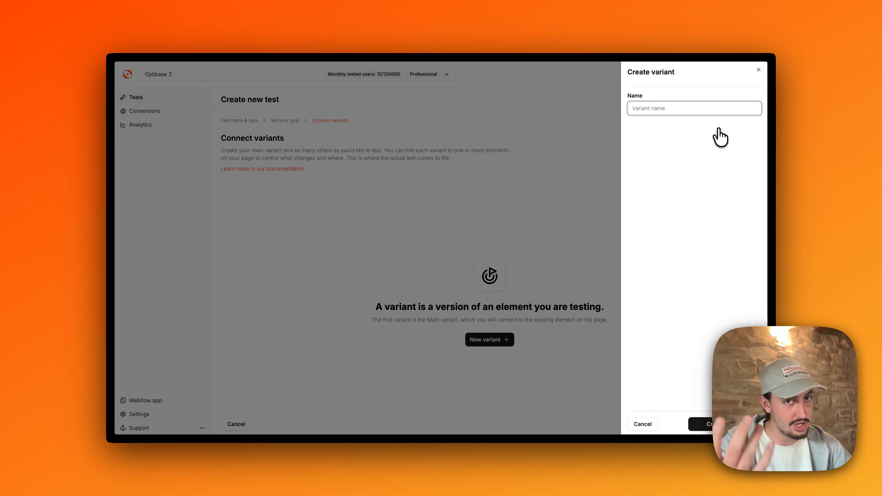
{"action": "type", "text": "Btn"}
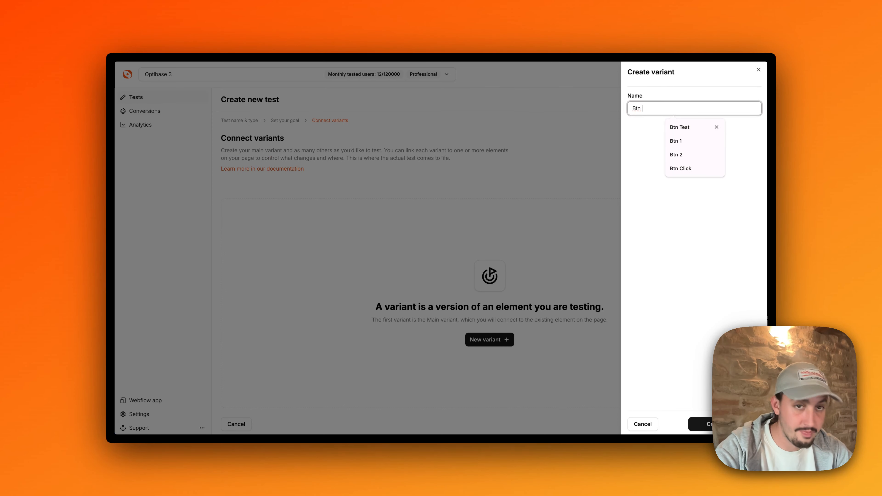
{"action": "left_click", "coordinate": [718, 141]}
{"action": "left_click", "coordinate": [705, 422]}
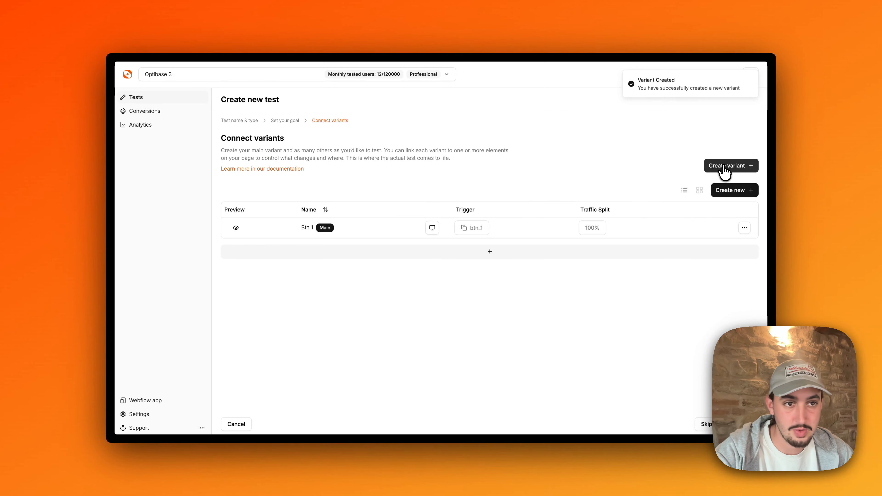
Step: Create a second variant named Btn 2
{"action": "left_click", "coordinate": [724, 166]}
{"action": "type", "text": "Btn 2"}
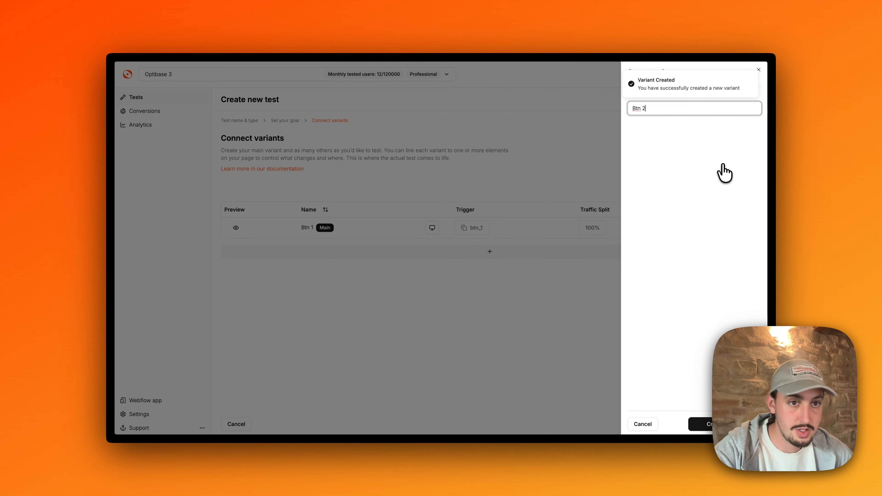
{"action": "left_click", "coordinate": [706, 424]}
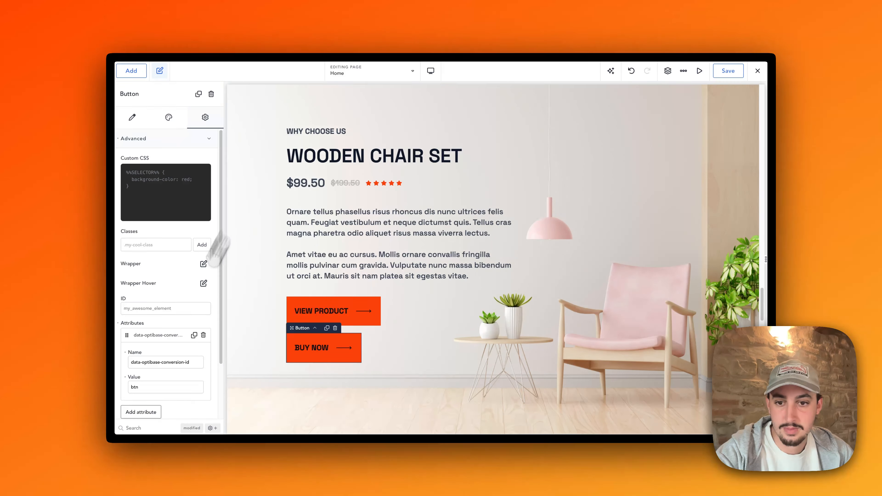
Step: Finish setting up the test with both variants
{"action": "left_click", "coordinate": [158, 352]}
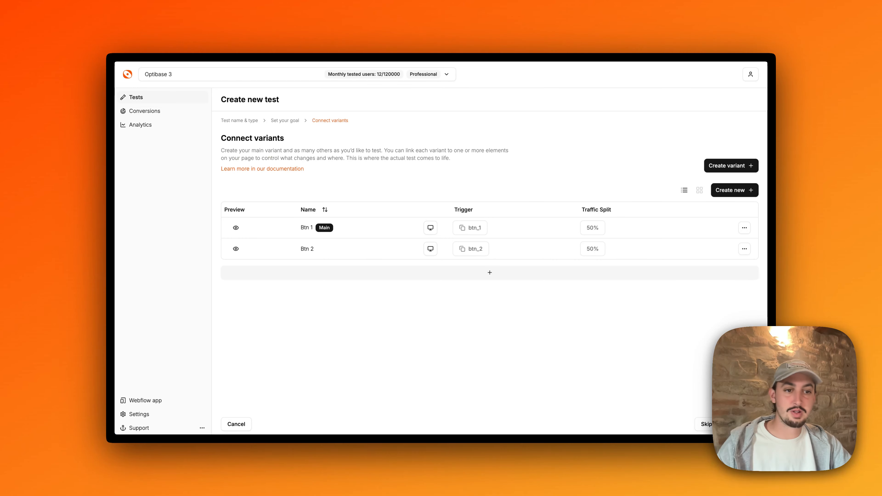
{"action": "left_click", "coordinate": [740, 424]}
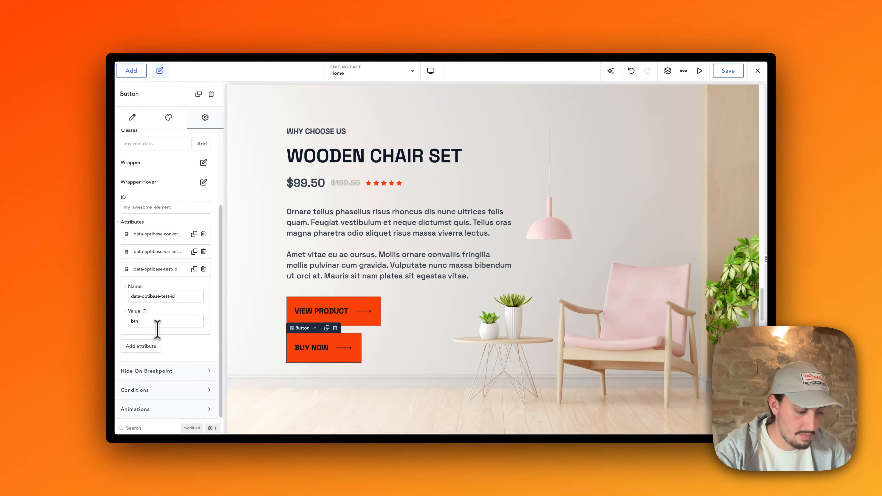
Step: Complete the button's data-optibase-test-id attribute value with _test in the page builder
{"action": "type", "text": "_test"}
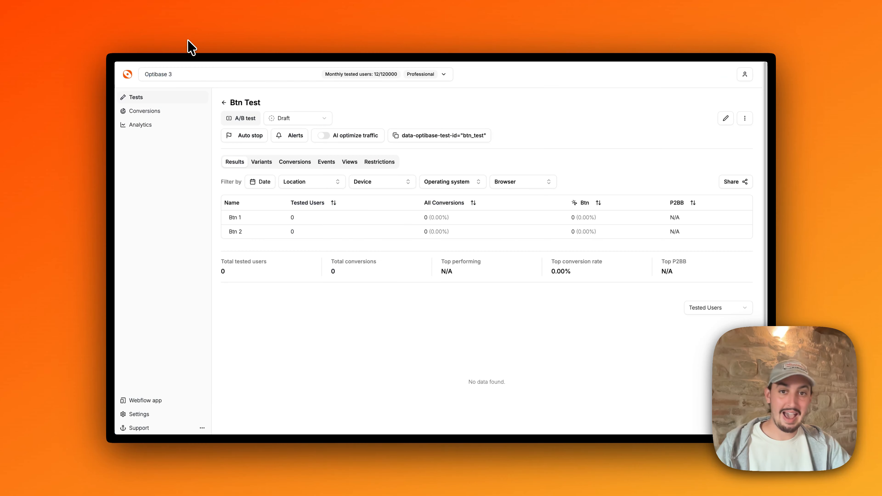
Step: Change the test's status from Draft to Active
{"action": "left_click", "coordinate": [299, 117]}
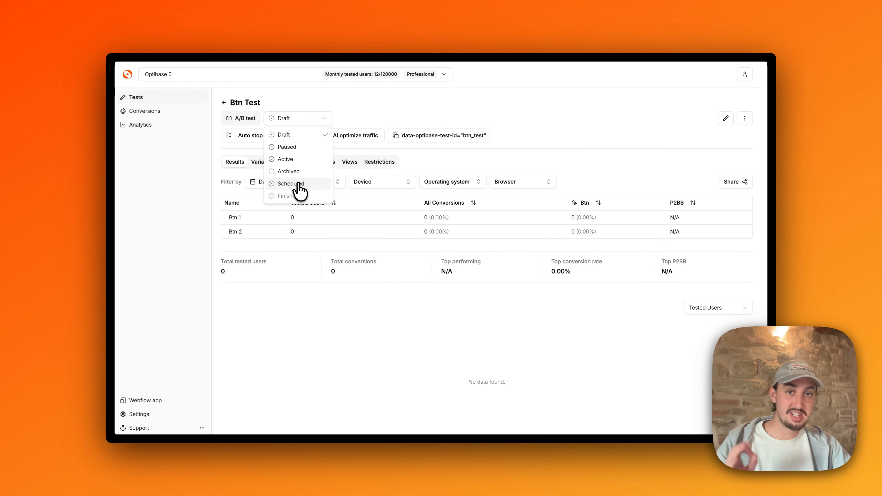
{"action": "left_click", "coordinate": [294, 160]}
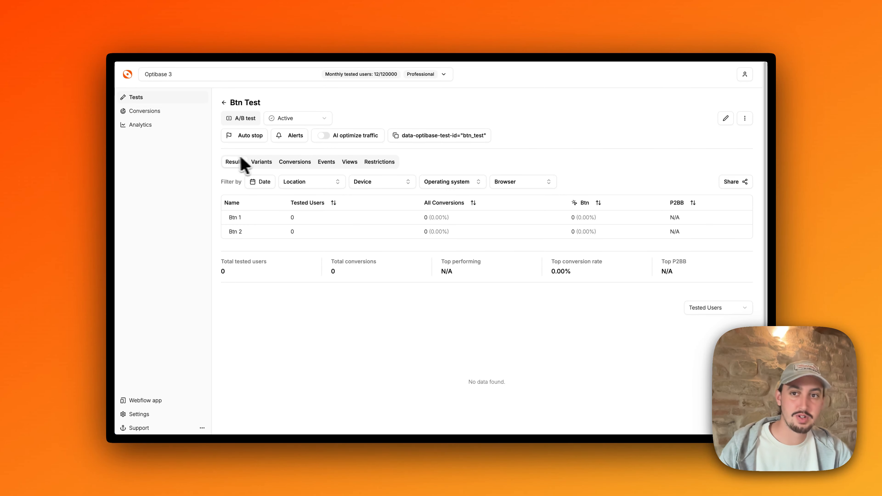
Step: Enable an alert for when the conversion rate is 7 %
{"action": "left_click", "coordinate": [244, 138]}
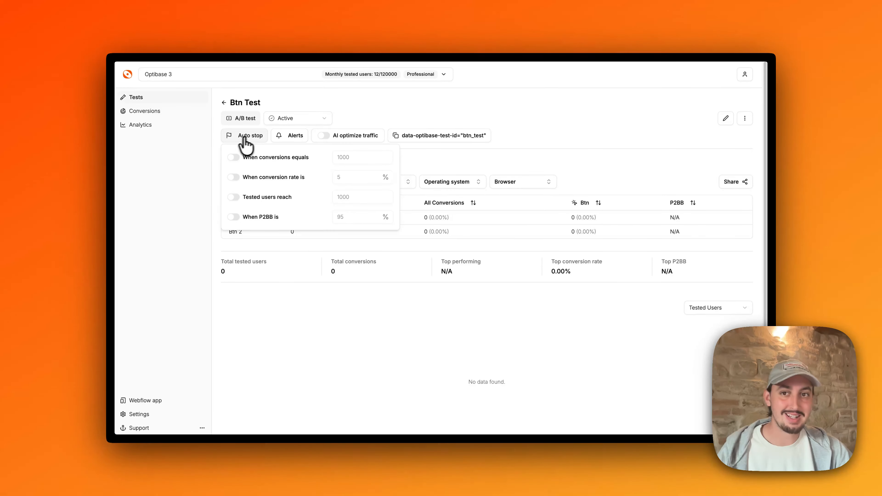
{"action": "left_click", "coordinate": [282, 139]}
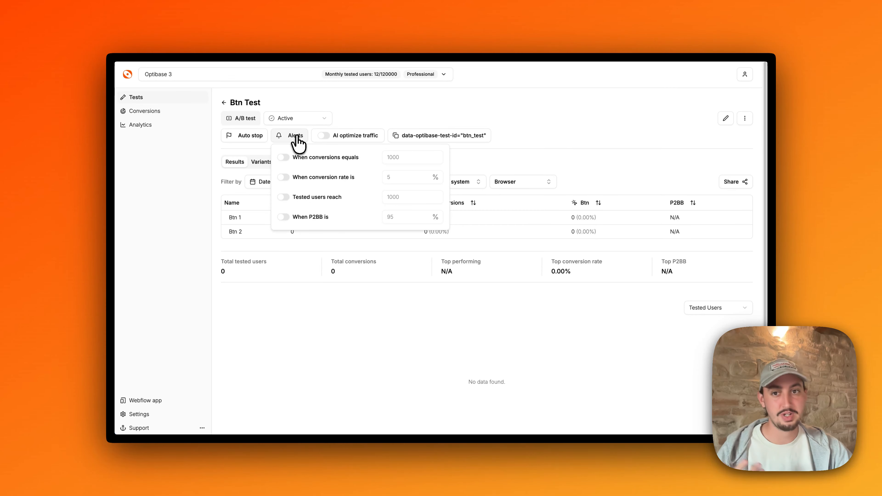
{"action": "left_click", "coordinate": [283, 177]}
{"action": "left_click", "coordinate": [411, 178]}
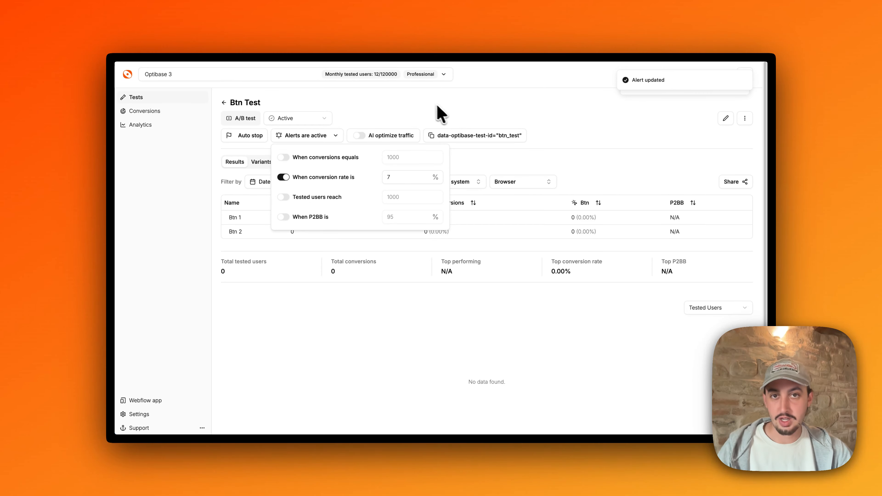
{"action": "left_click", "coordinate": [429, 104]}
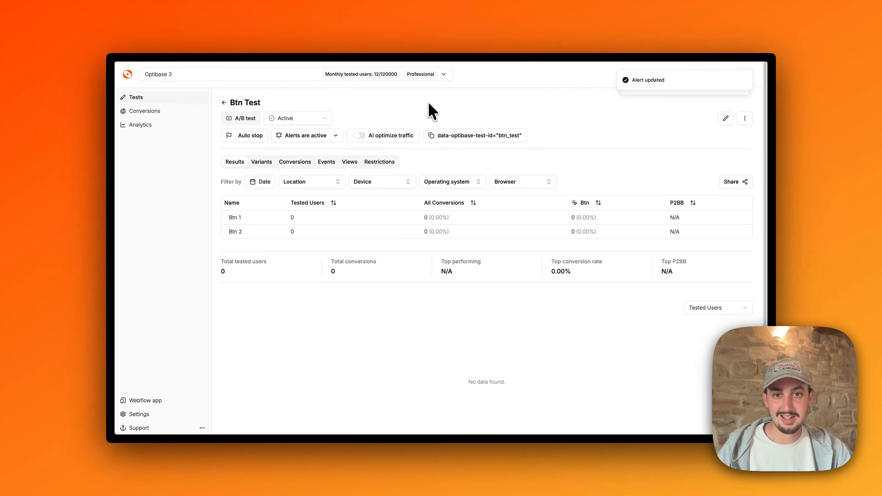
Step: Review the test's restriction options for location, screen size, operating system and browser
{"action": "left_click", "coordinate": [382, 163]}
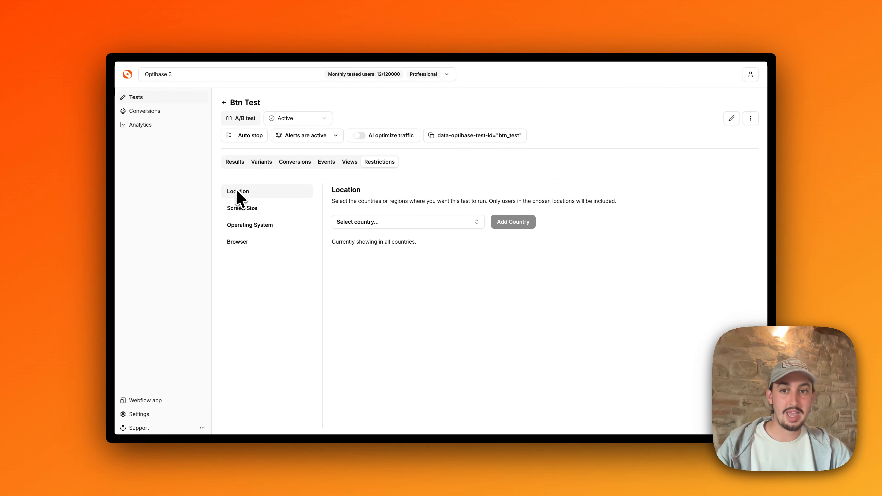
{"action": "left_click", "coordinate": [238, 208]}
{"action": "left_click", "coordinate": [236, 225]}
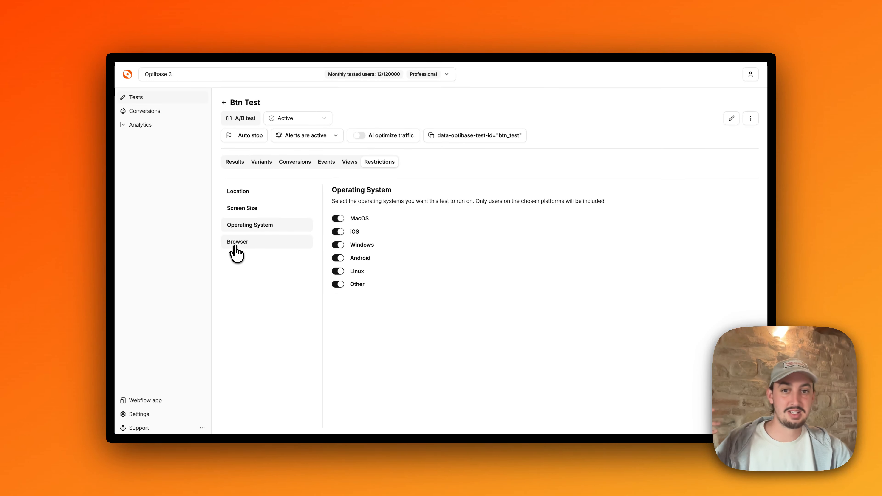
{"action": "left_click", "coordinate": [238, 243]}
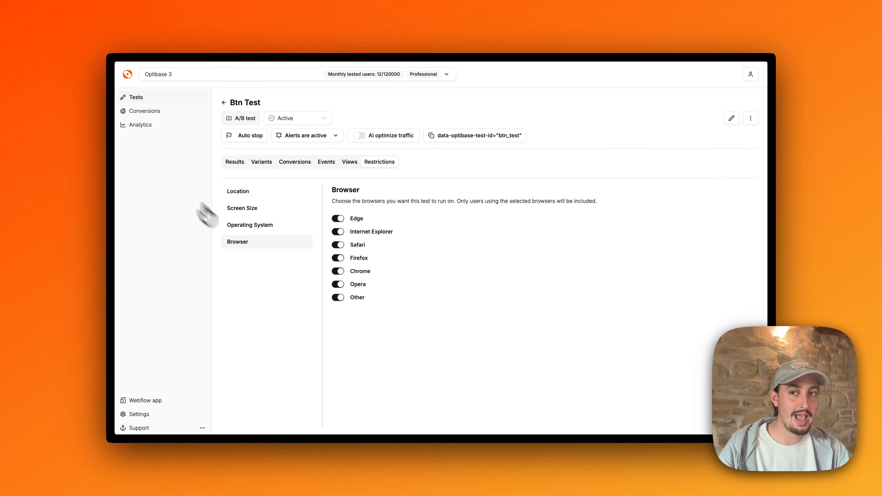
Step: Open Analytics and review the site's views, locations, devices and pages overview
{"action": "left_click", "coordinate": [132, 126]}
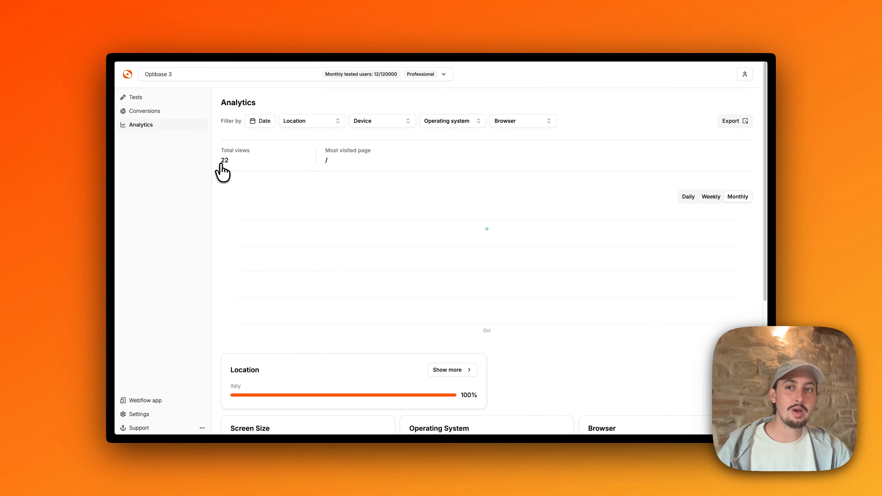
{"action": "scroll", "coordinate": [276, 177], "scroll_direction": "down", "scroll_amount": 5}
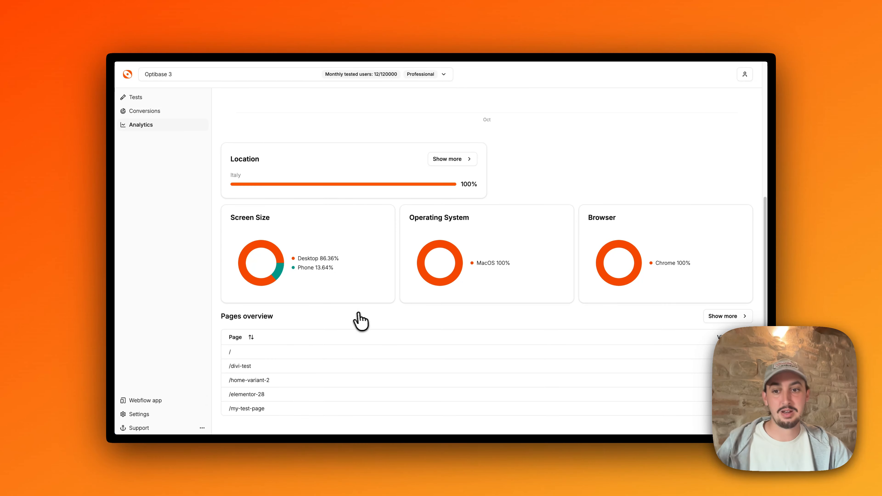
Step: Browse the workspace settings sections for members, export, domain whitelist, IP blacklist and IP collecting
{"action": "left_click", "coordinate": [152, 414]}
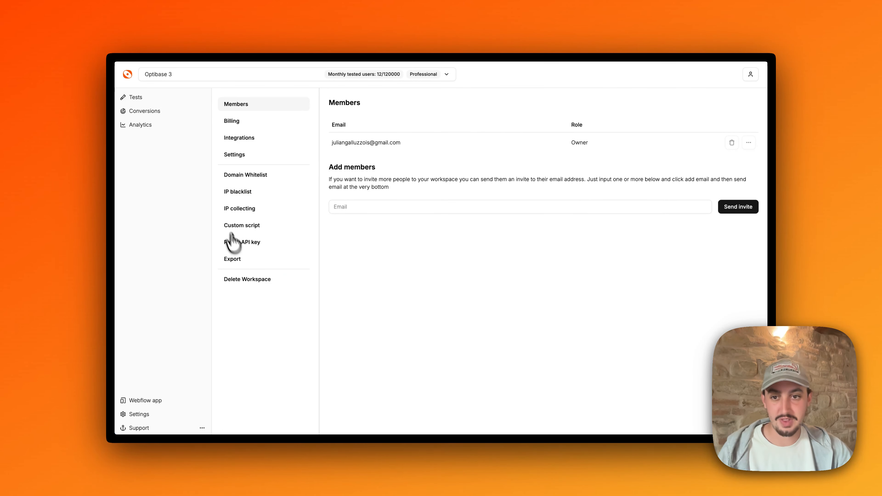
{"action": "left_click", "coordinate": [240, 259]}
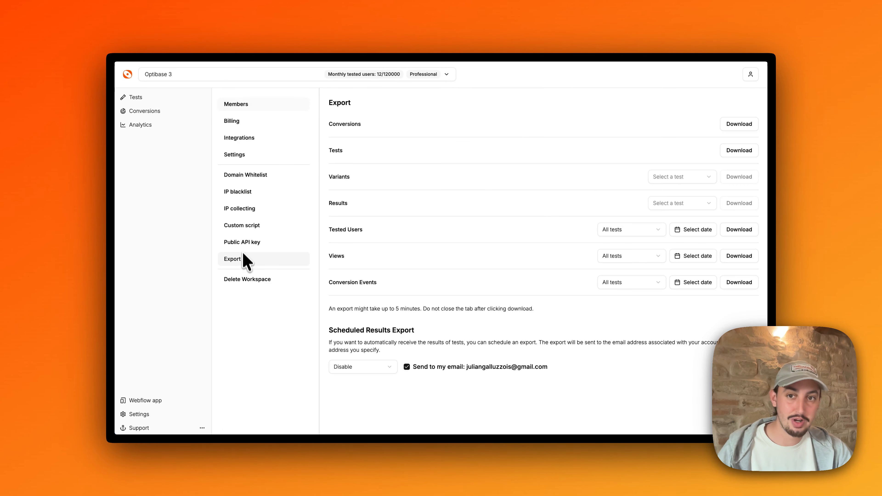
{"action": "left_click", "coordinate": [239, 175]}
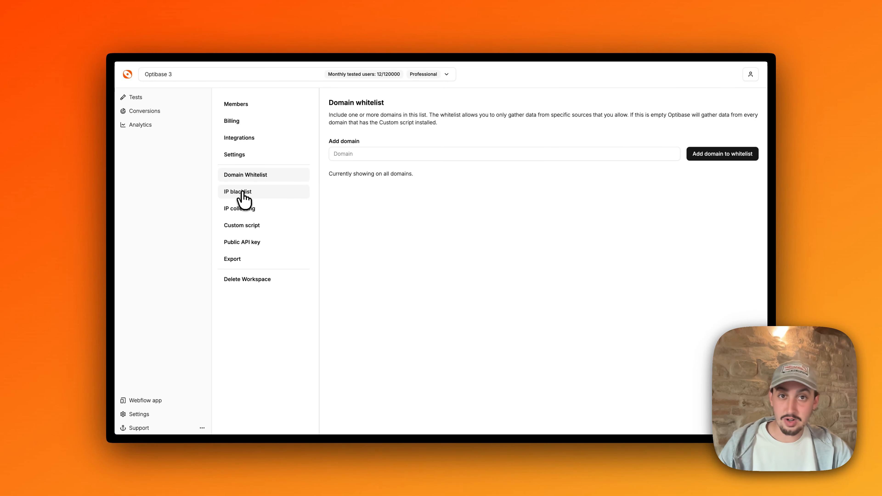
{"action": "left_click", "coordinate": [242, 192]}
{"action": "left_click", "coordinate": [246, 212]}
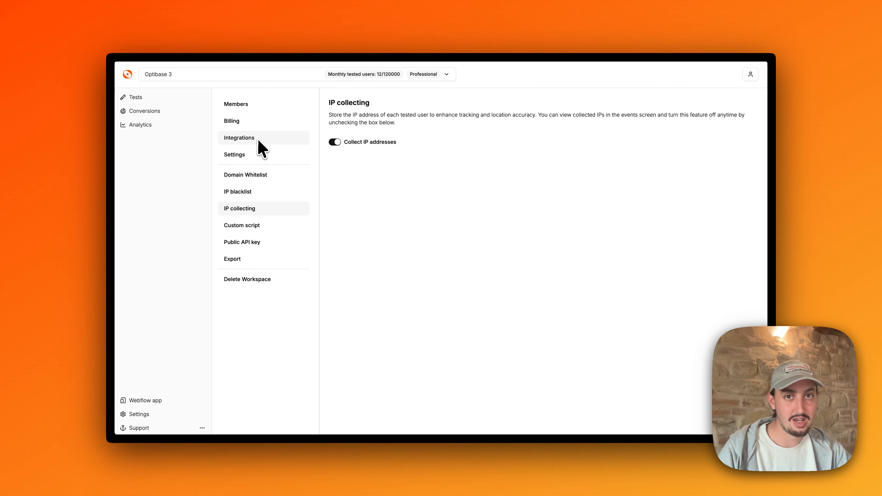
Step: Open the workspace switcher to view the available workspaces, then close it
{"action": "left_click", "coordinate": [223, 74]}
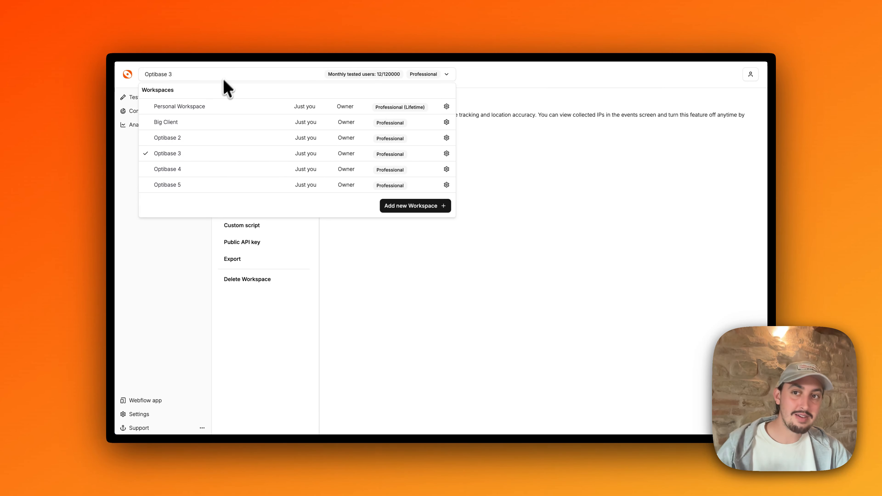
{"action": "left_click", "coordinate": [211, 78]}
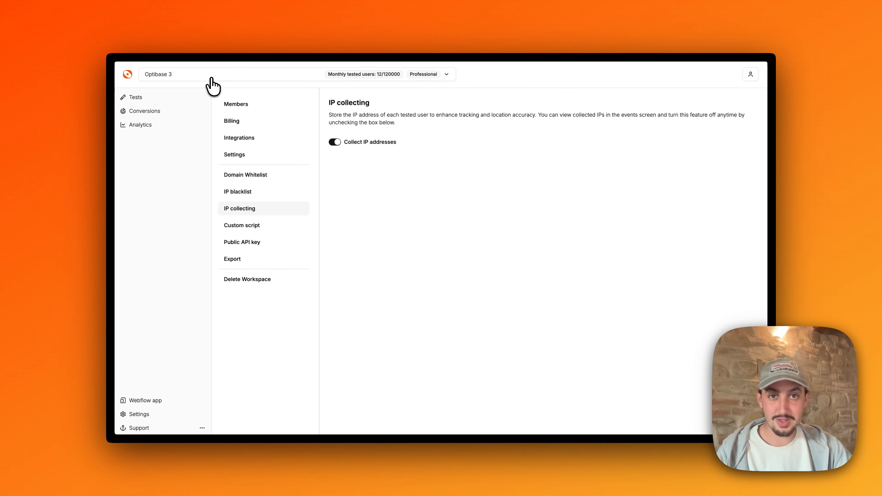